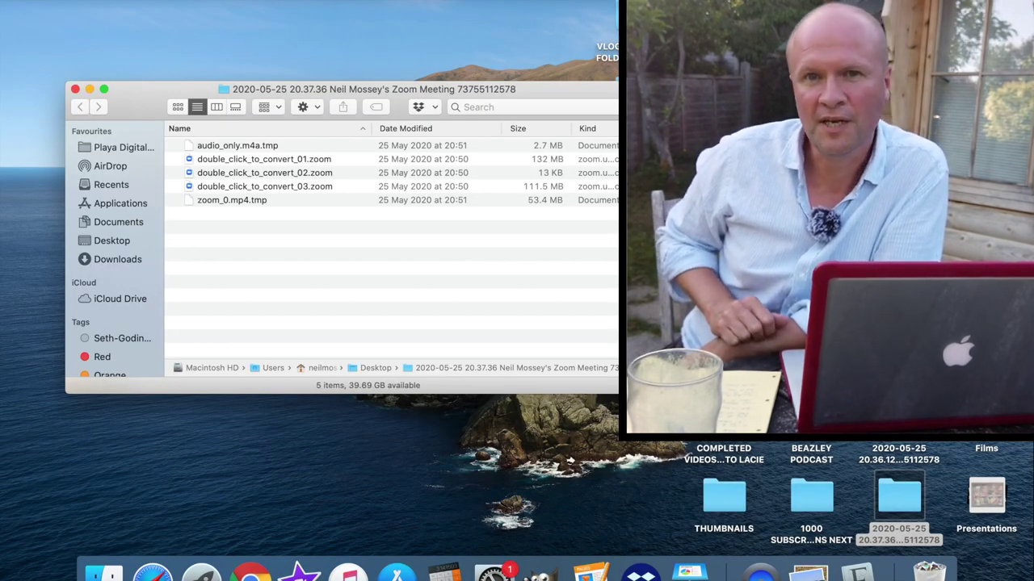
Try to open double_click_to_convert_01.zoom from the 2020-05-25 20.37.36 recording folder for conversion.
double_click(284, 161)
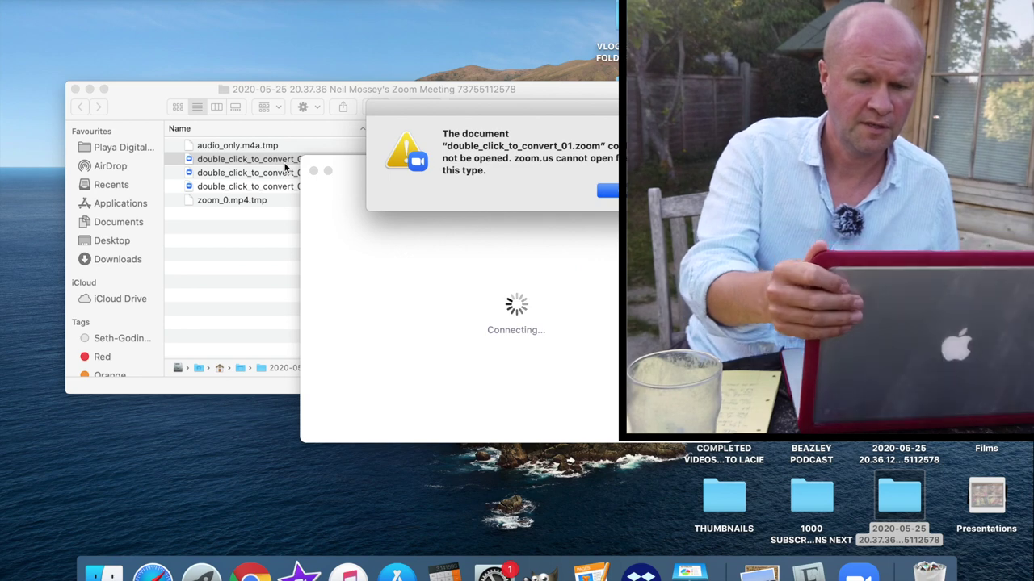
click(643, 190)
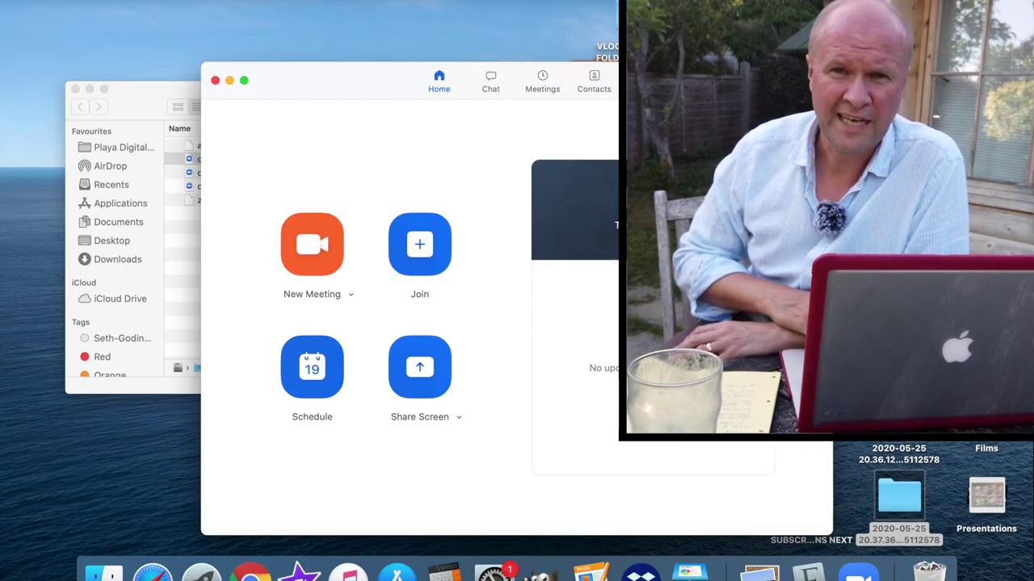
key(super+m)
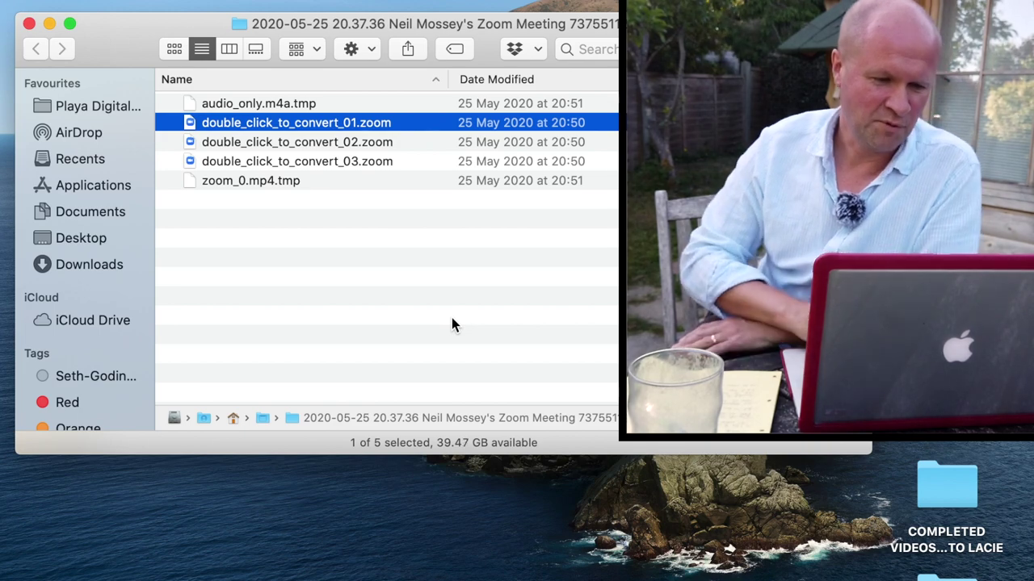
double_click(313, 122)
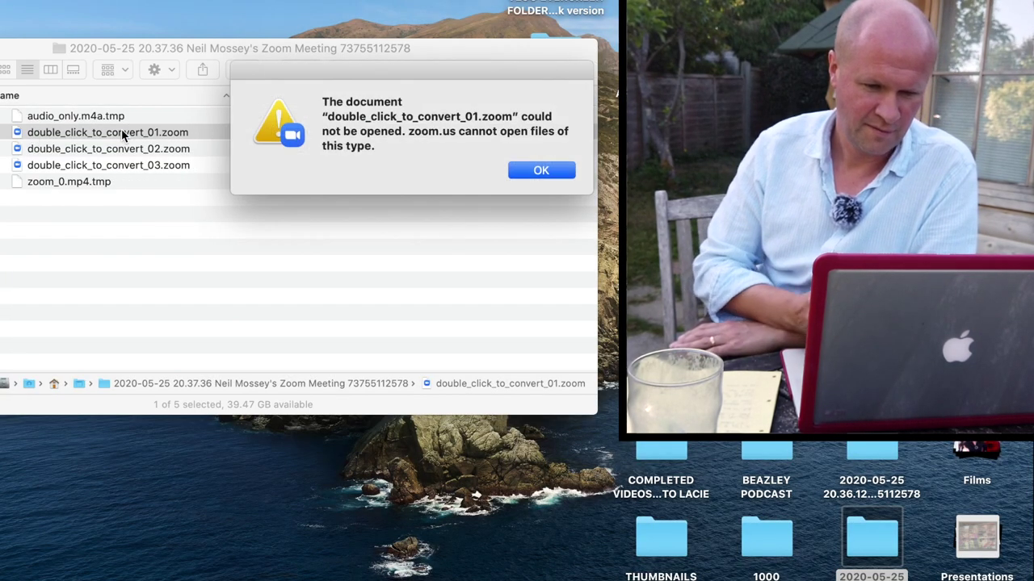
click(541, 171)
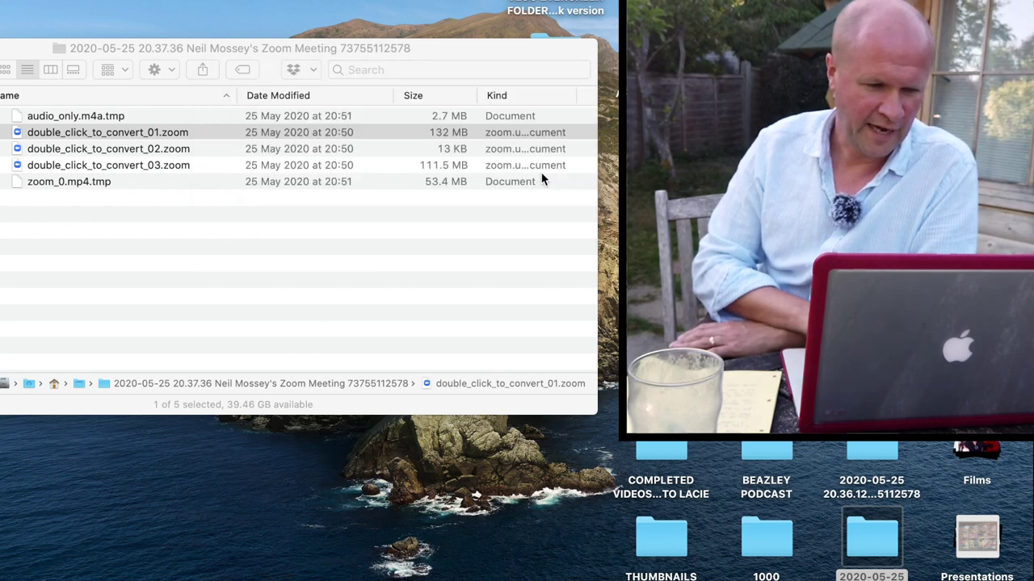
right_click(117, 134)
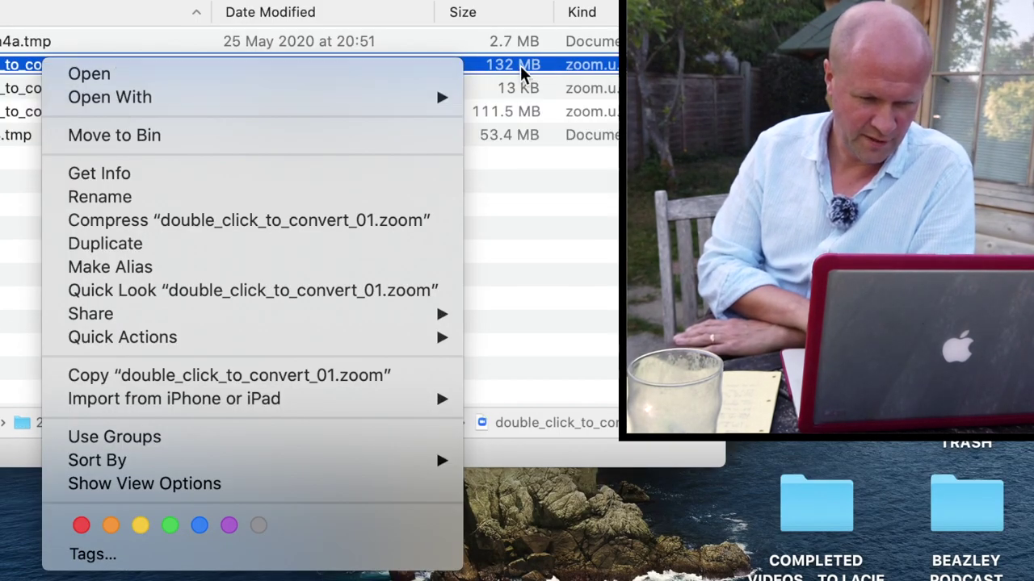
click(512, 114)
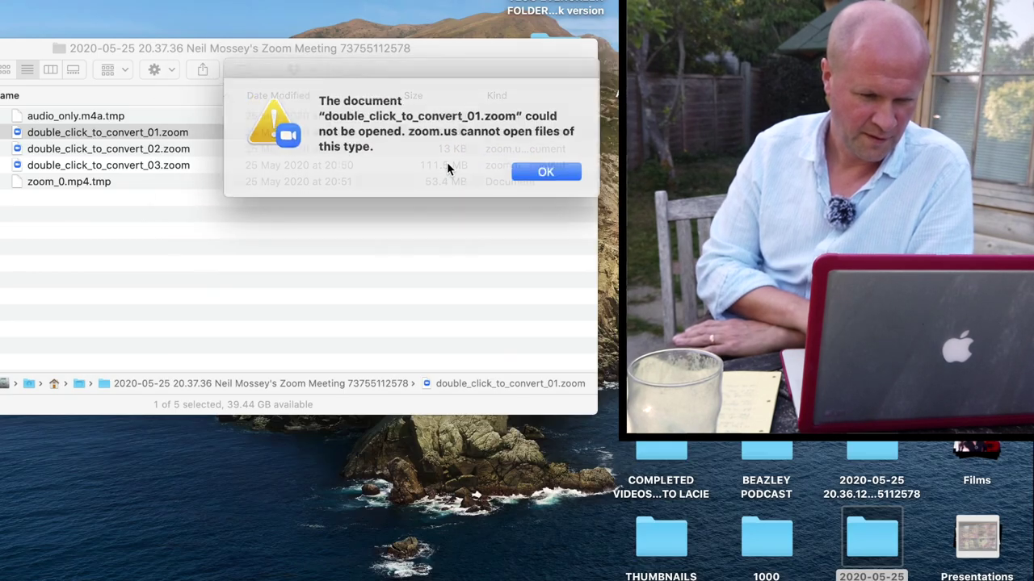
click(523, 172)
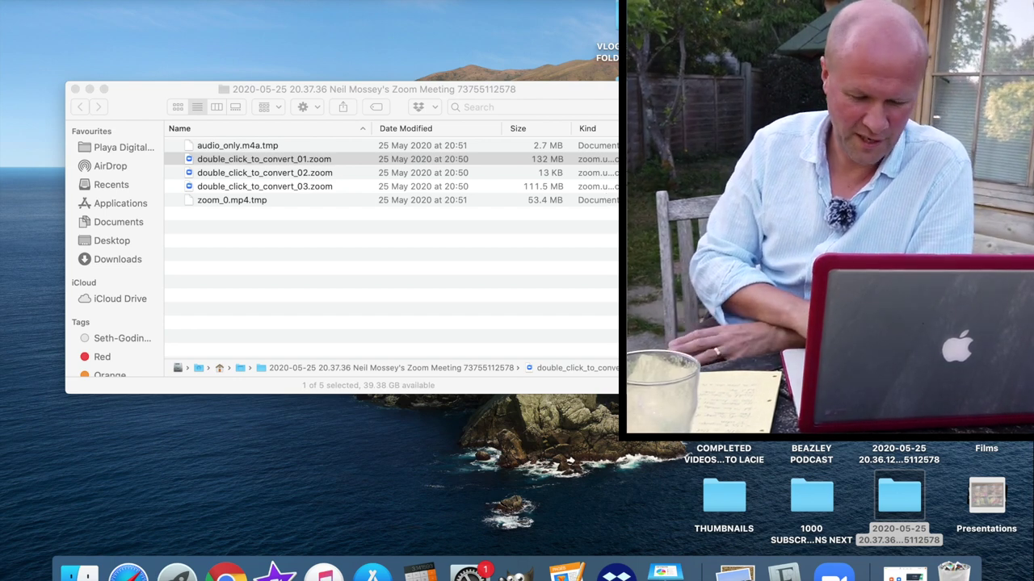
Start a new Zoom meeting with computer audio and make a short recording, stopping it without ending the meeting.
click(840, 571)
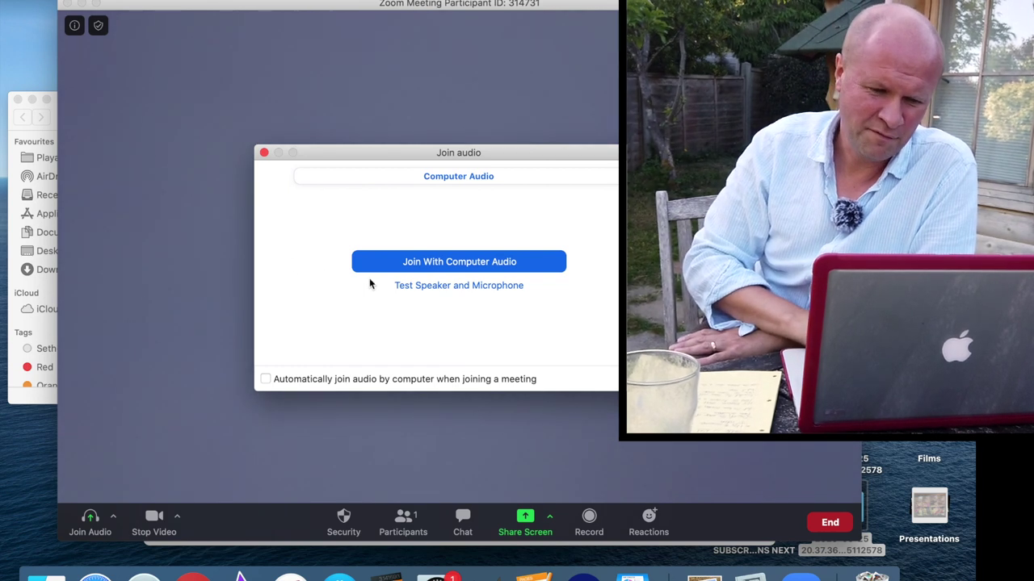
click(415, 263)
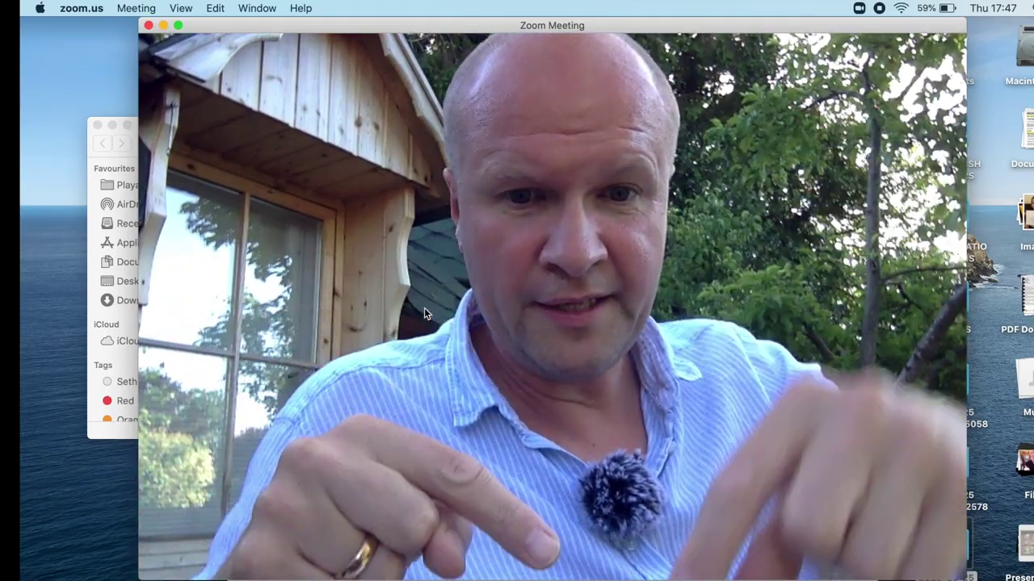
mouse_move(526, 233)
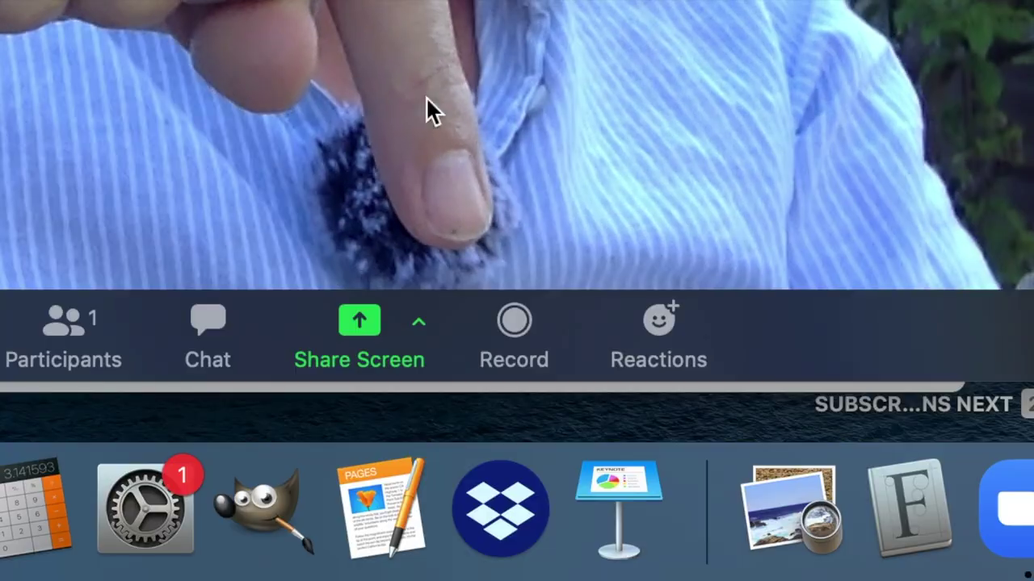
click(512, 318)
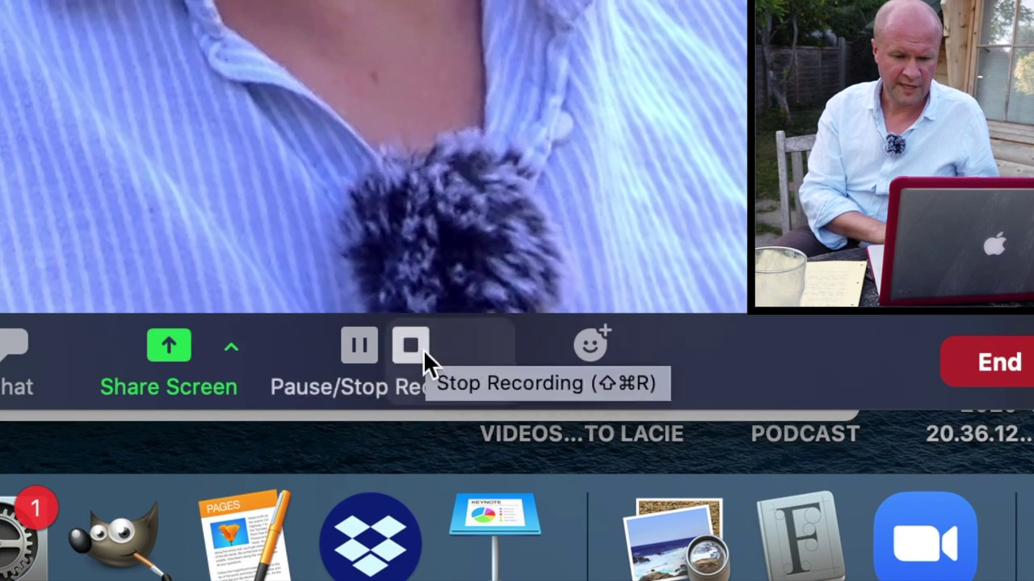
click(413, 346)
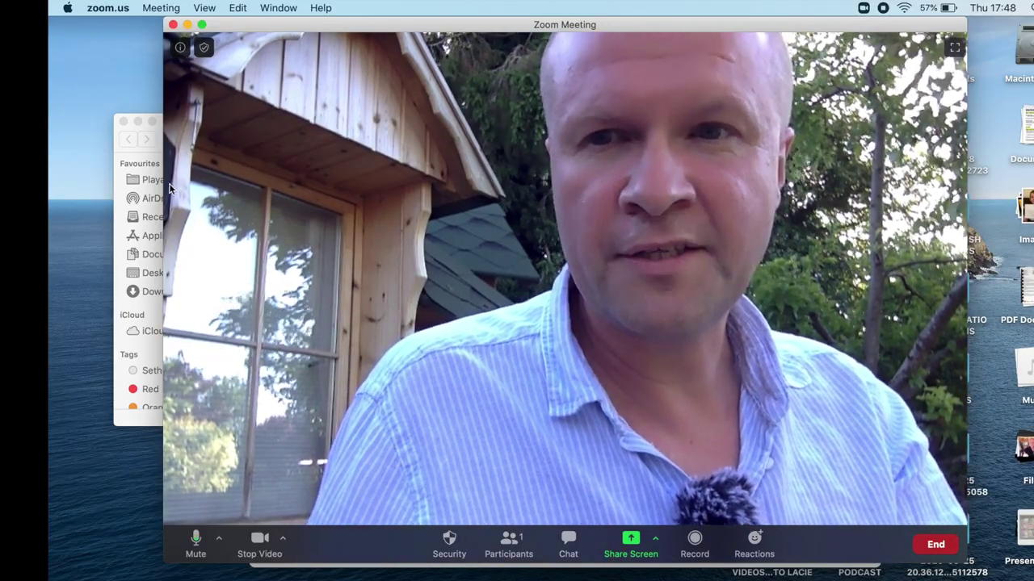
Open the new 2020-05-28 17.47.27 recording folder on the desktop and move its three double_click_to_convert files to the bin.
click(159, 142)
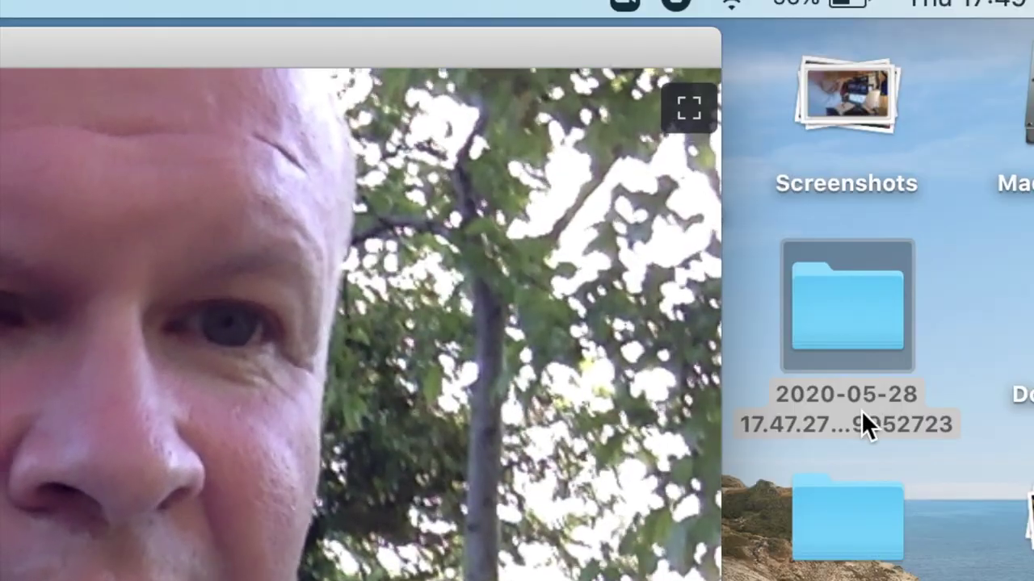
click(860, 408)
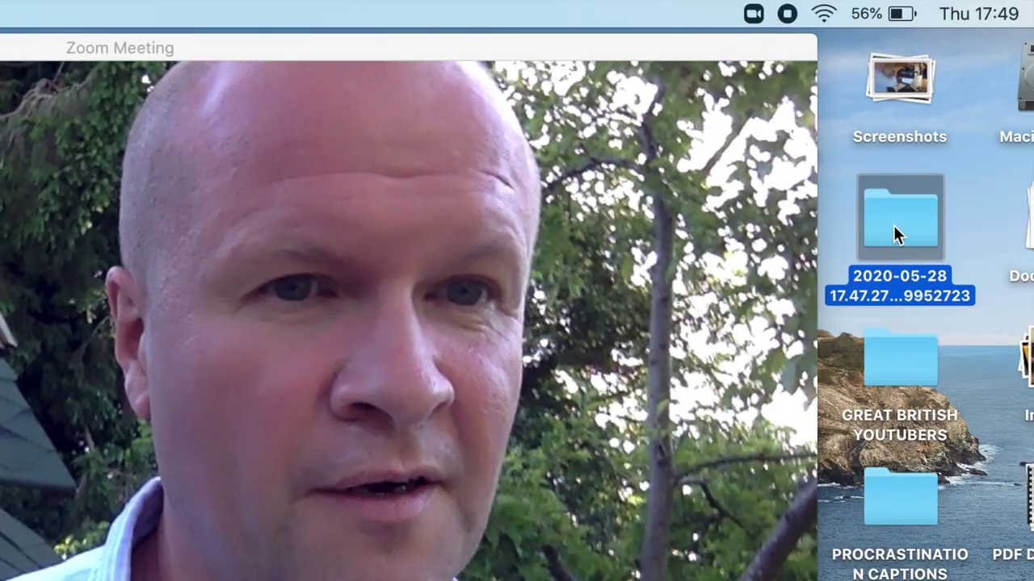
double_click(898, 231)
drag(483, 103, 698, 36)
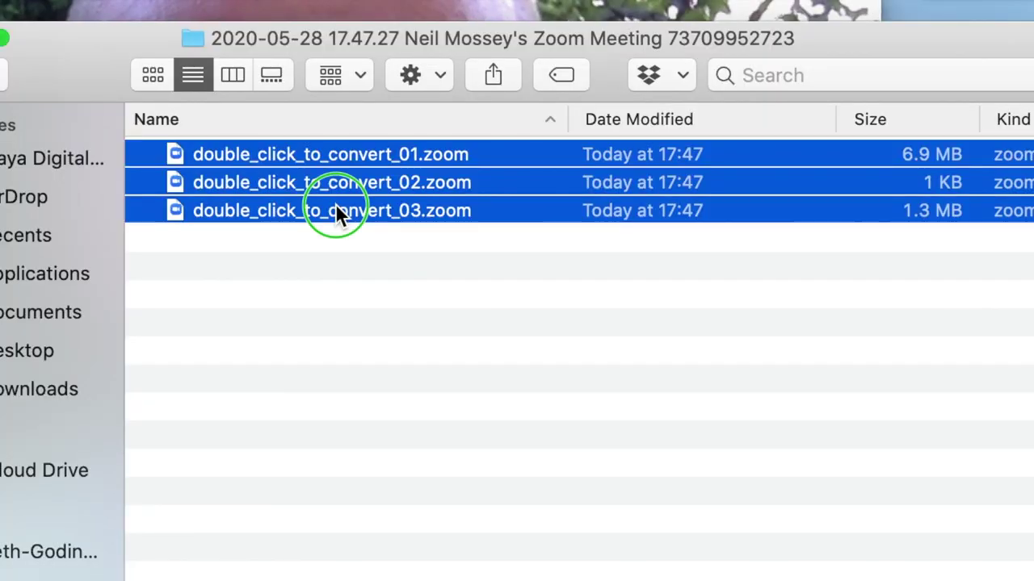
right_click(629, 174)
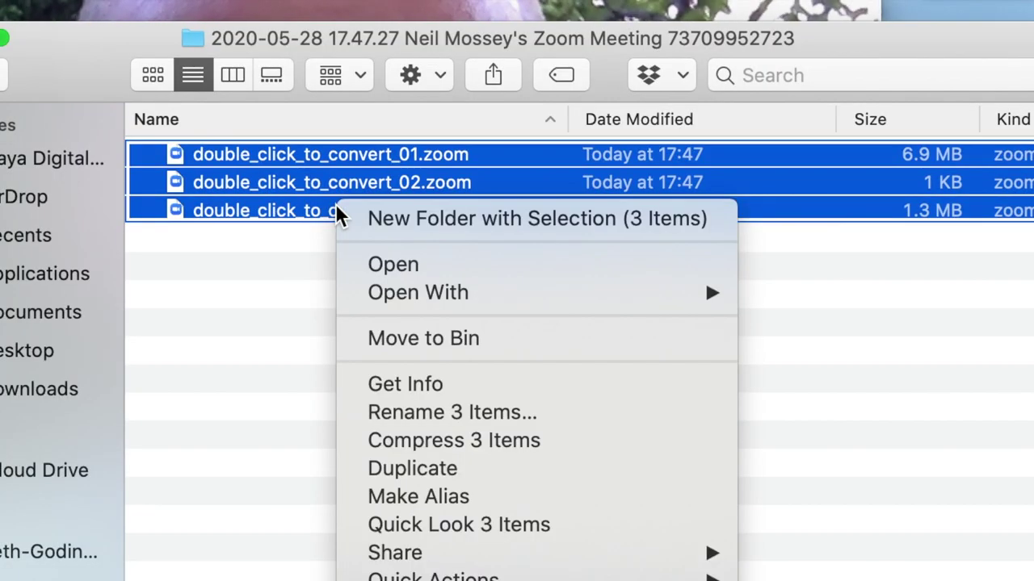
click(452, 339)
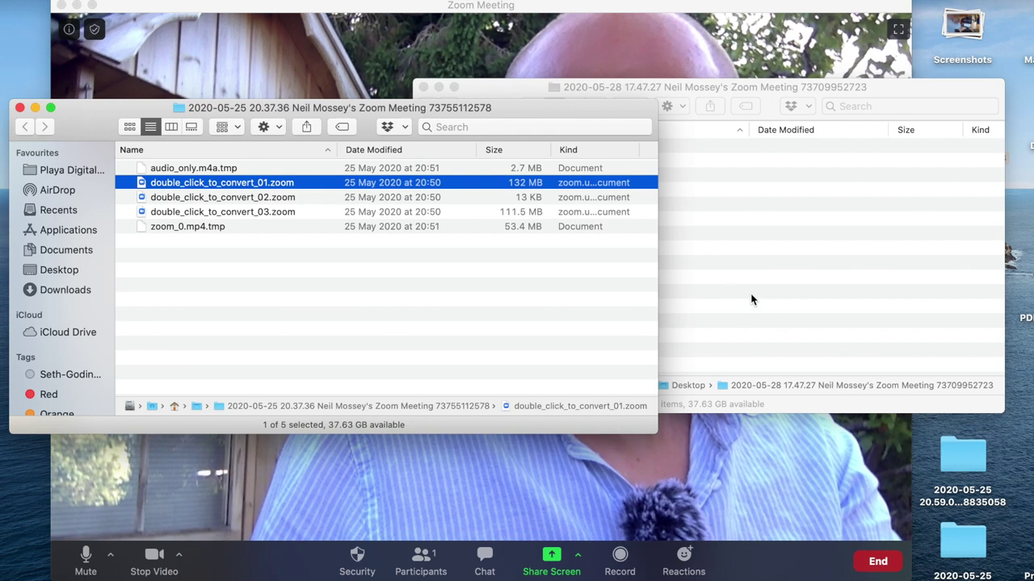
Copy all five files from the 2020-05-25 20.37.36 recording folder into the emptied 2020-05-28 17.47.27 folder.
click(751, 300)
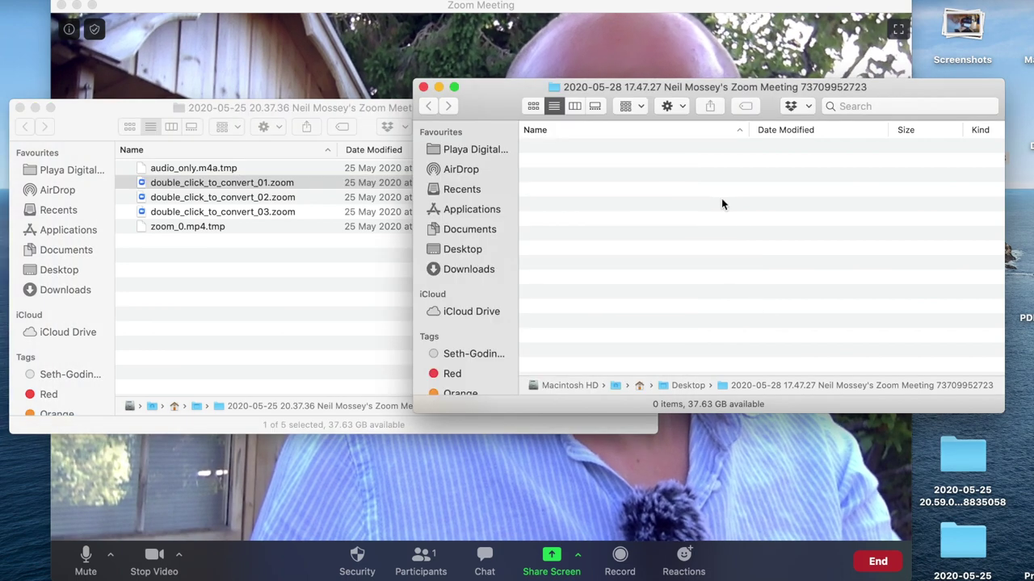
drag(697, 91, 789, 117)
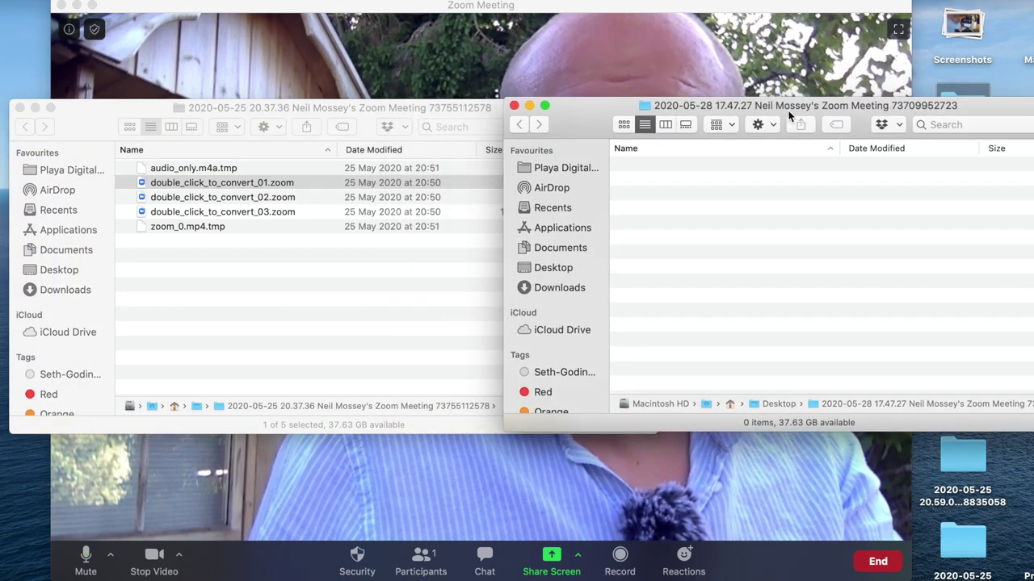
click(237, 255)
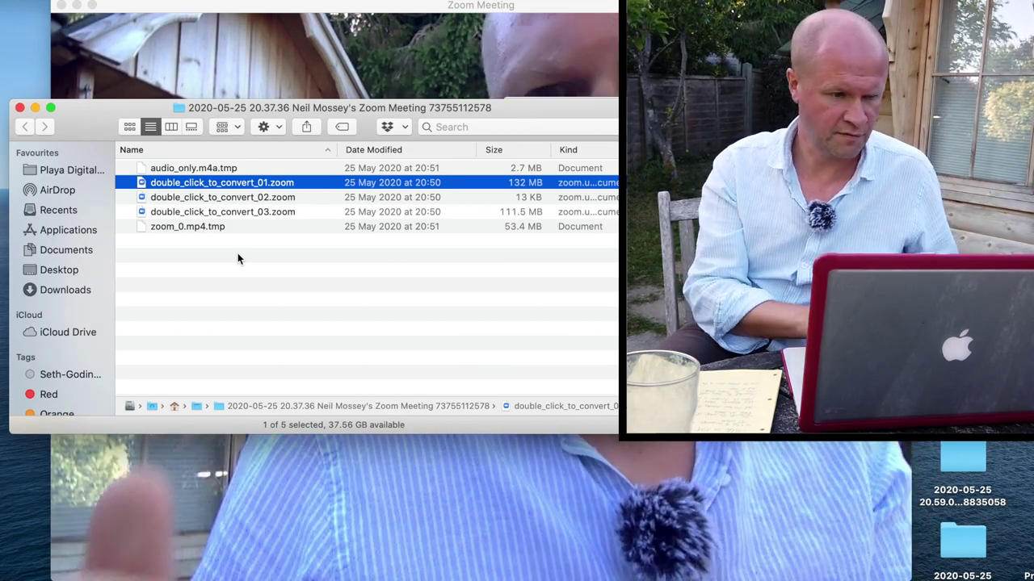
key(super+a)
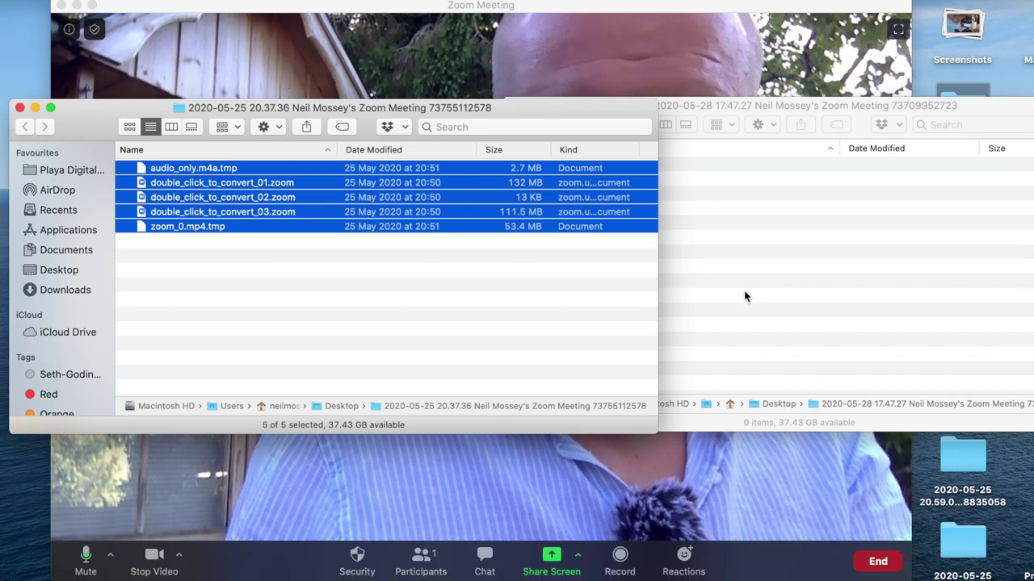
click(752, 270)
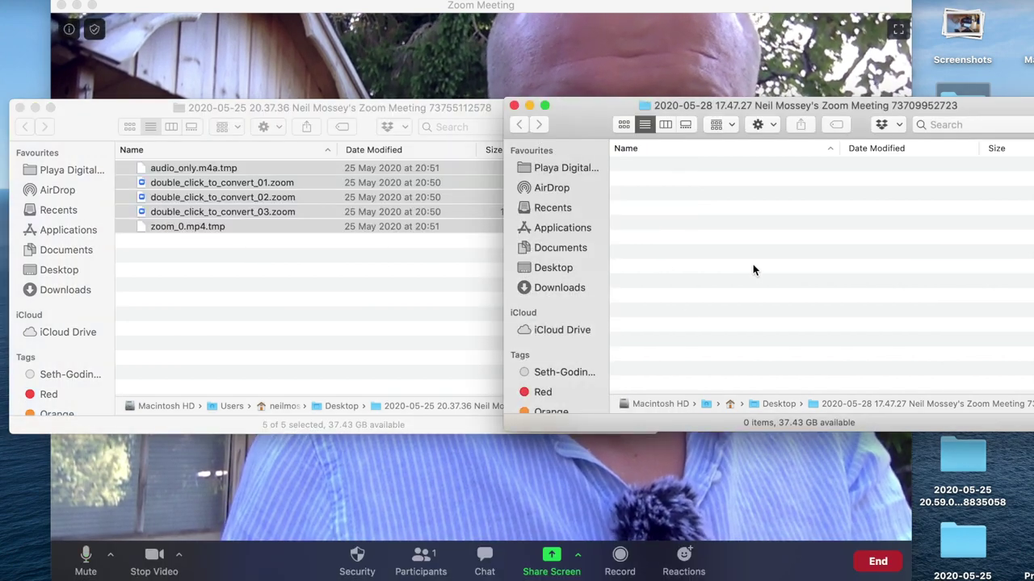
click(390, 268)
right_click(361, 221)
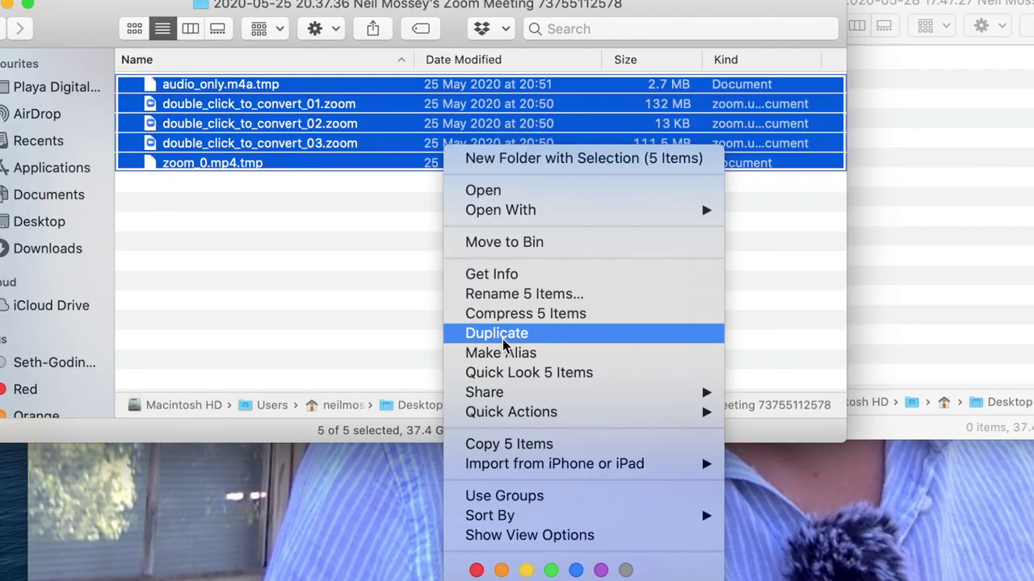
click(536, 446)
click(768, 265)
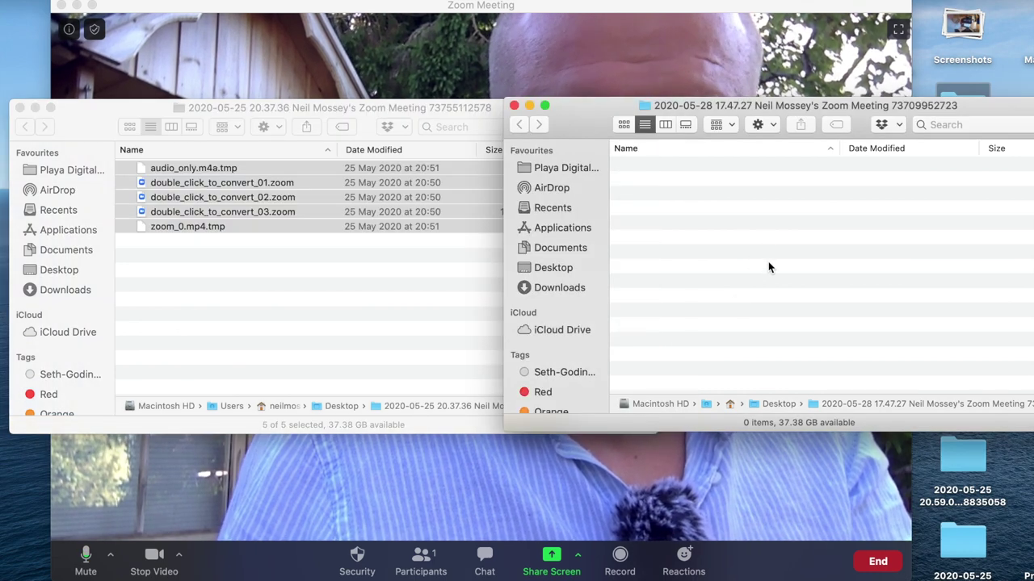
right_click(769, 267)
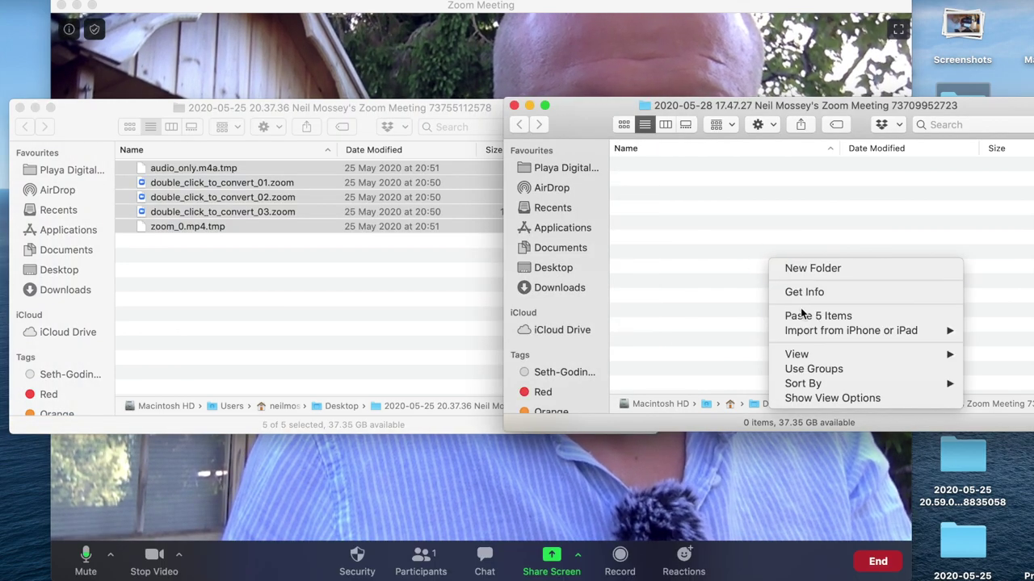
click(802, 315)
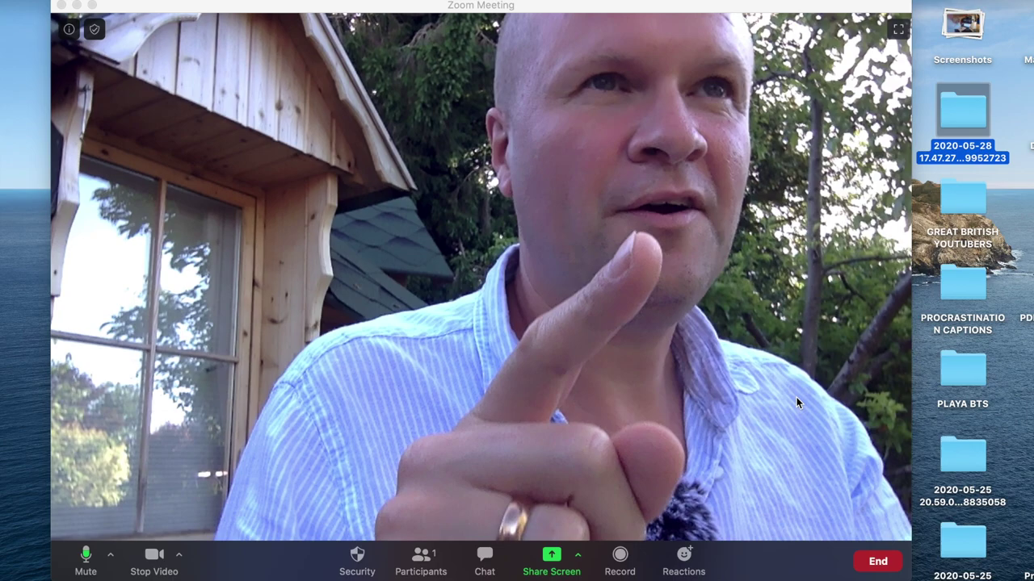
Stop the recording and end the Zoom meeting for all participants.
click(880, 561)
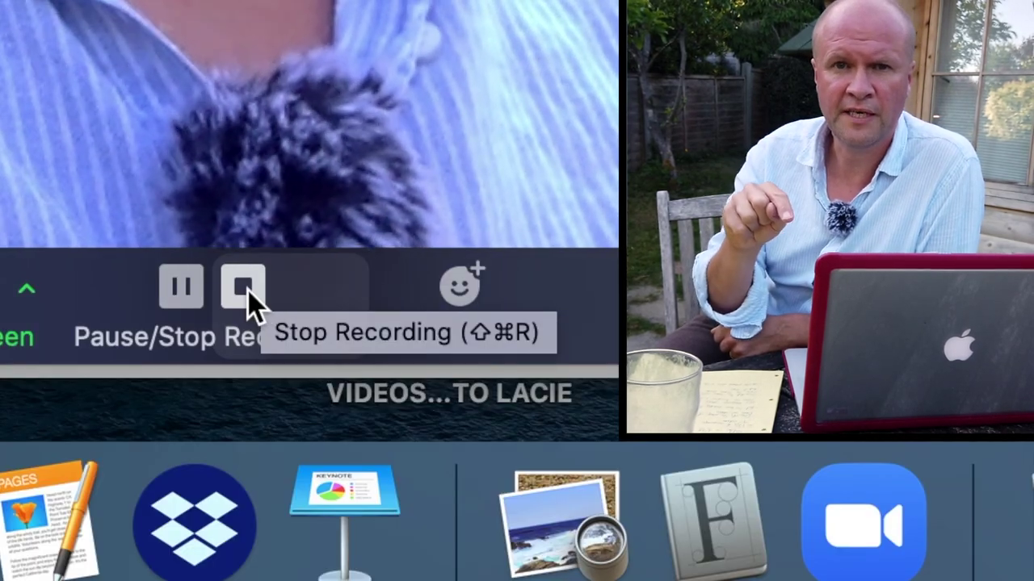
click(248, 291)
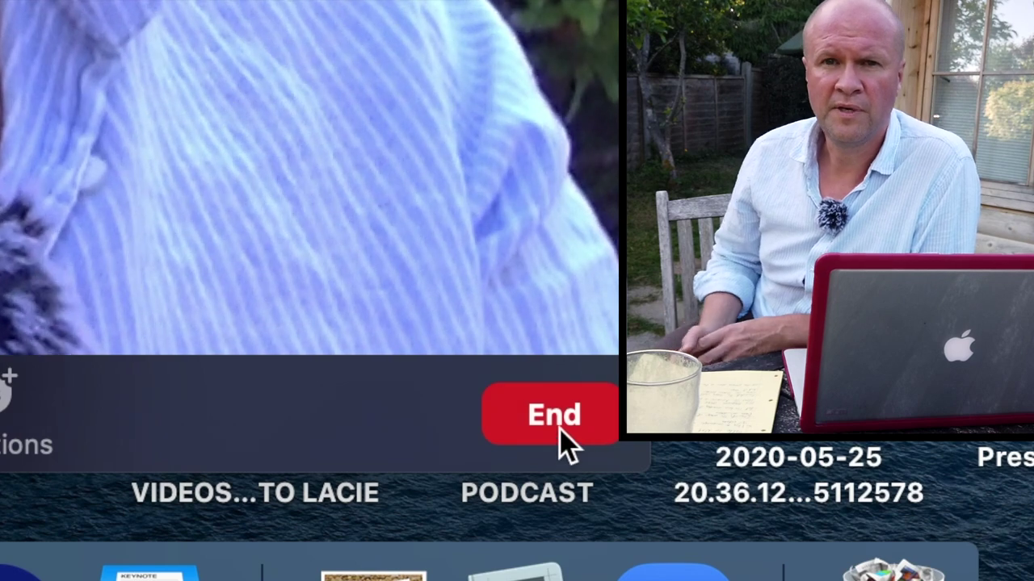
click(559, 428)
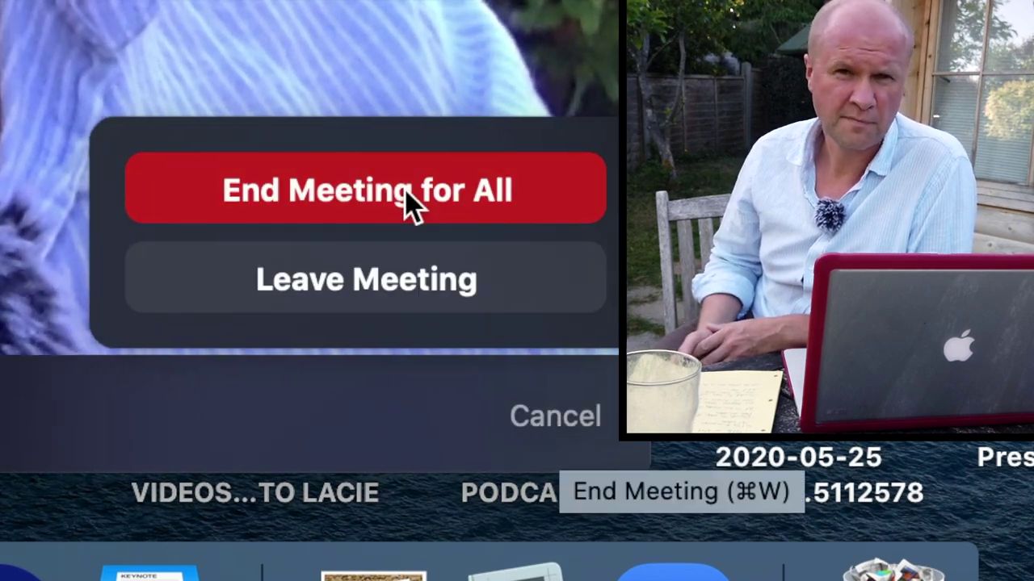
click(411, 203)
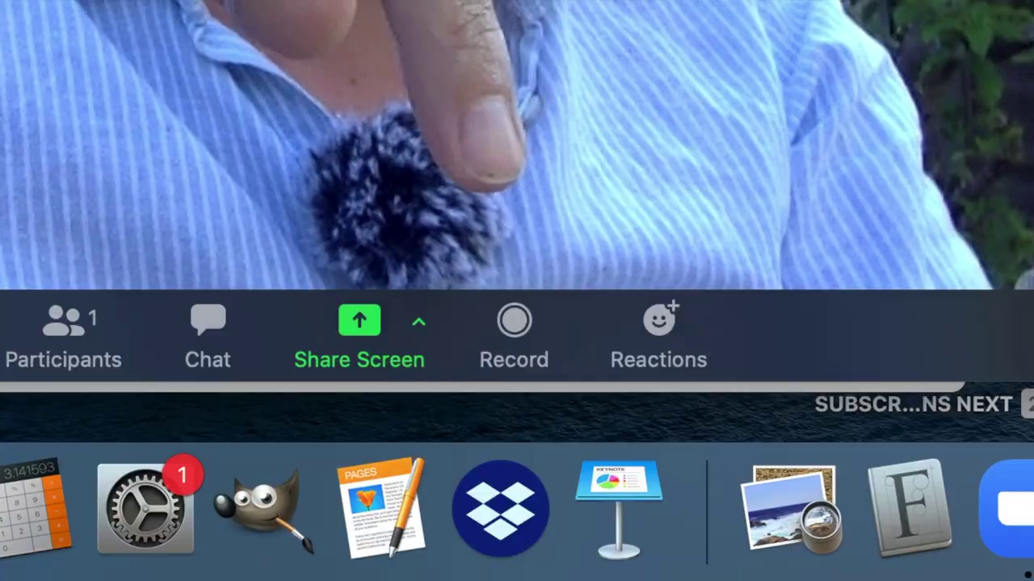
Start and stop a short meeting recording, and move its three double_click_to_convert files to the bin.
click(511, 318)
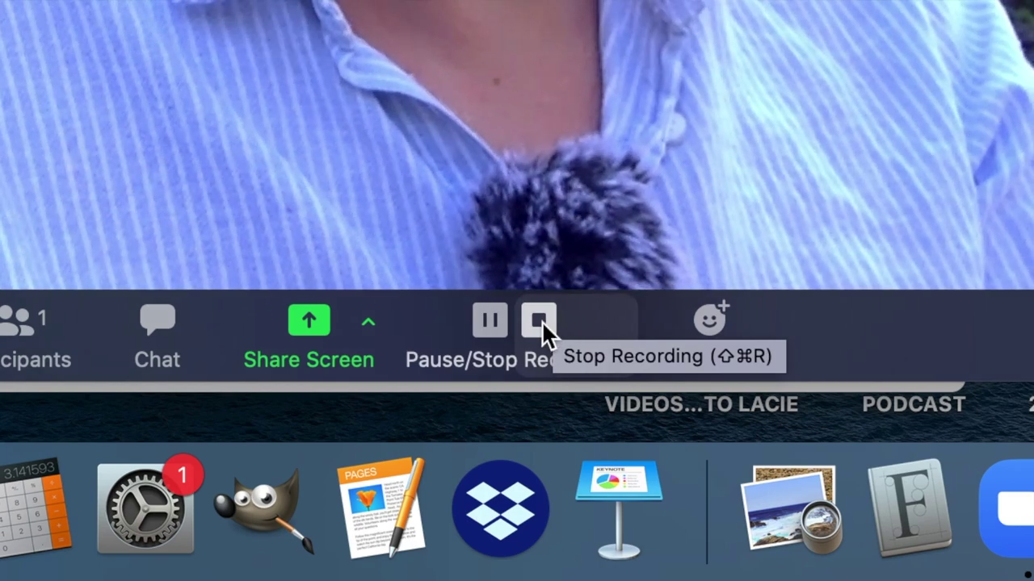
click(541, 320)
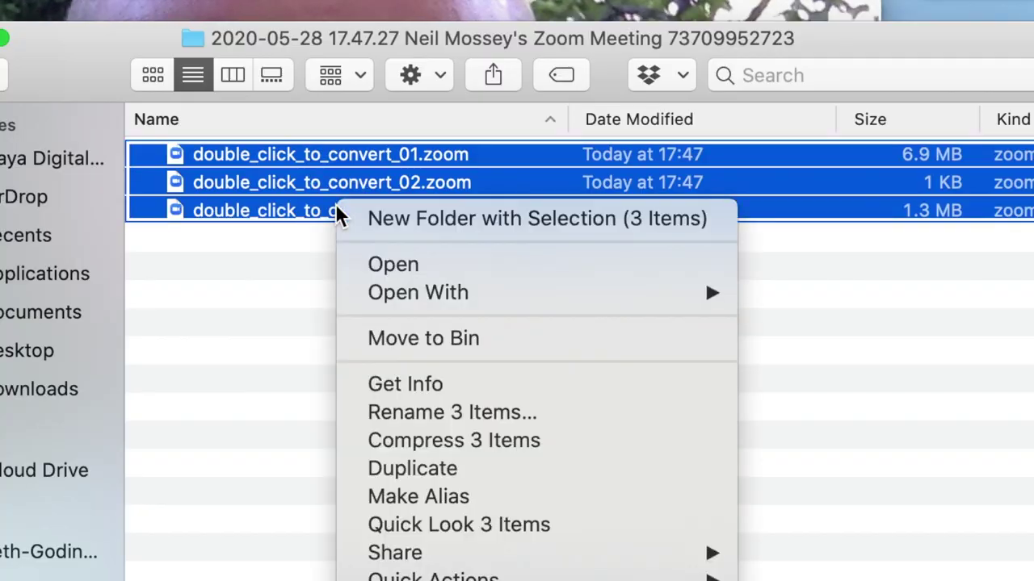
click(457, 341)
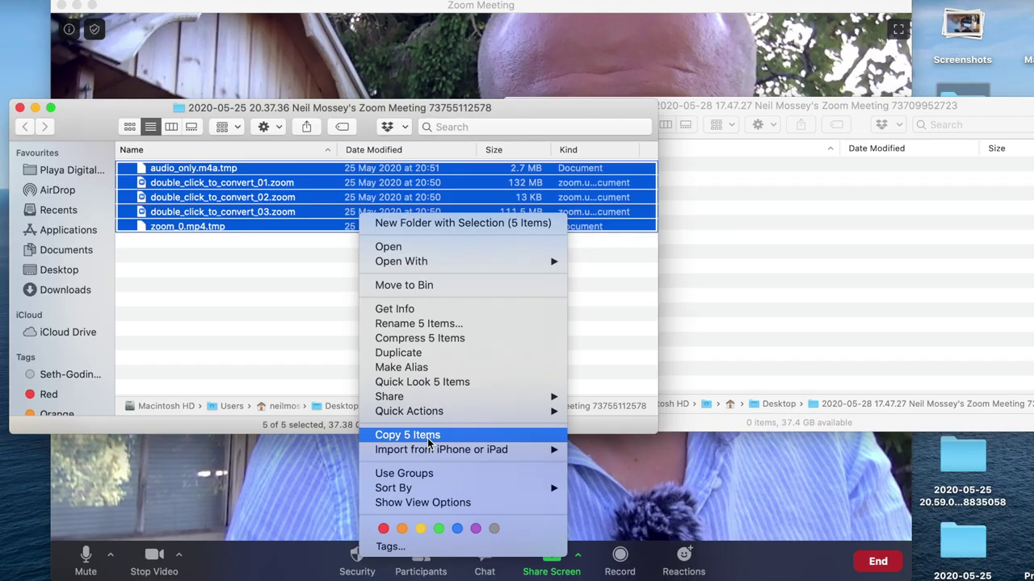
Copy the five selected 2020-05-25 recording files and paste them into the empty 2020-05-28 17.47.27 folder.
click(424, 433)
click(769, 267)
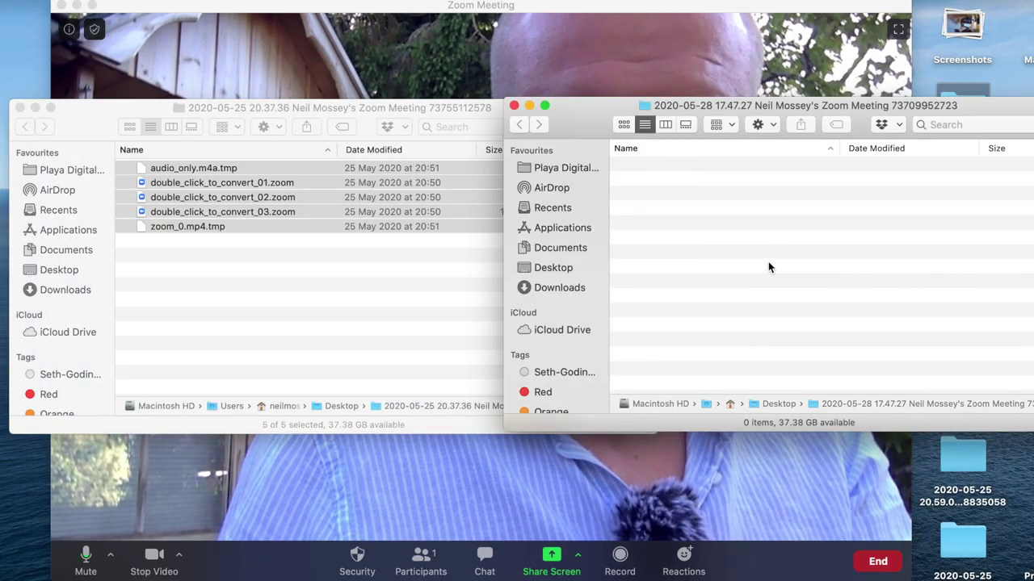
right_click(770, 265)
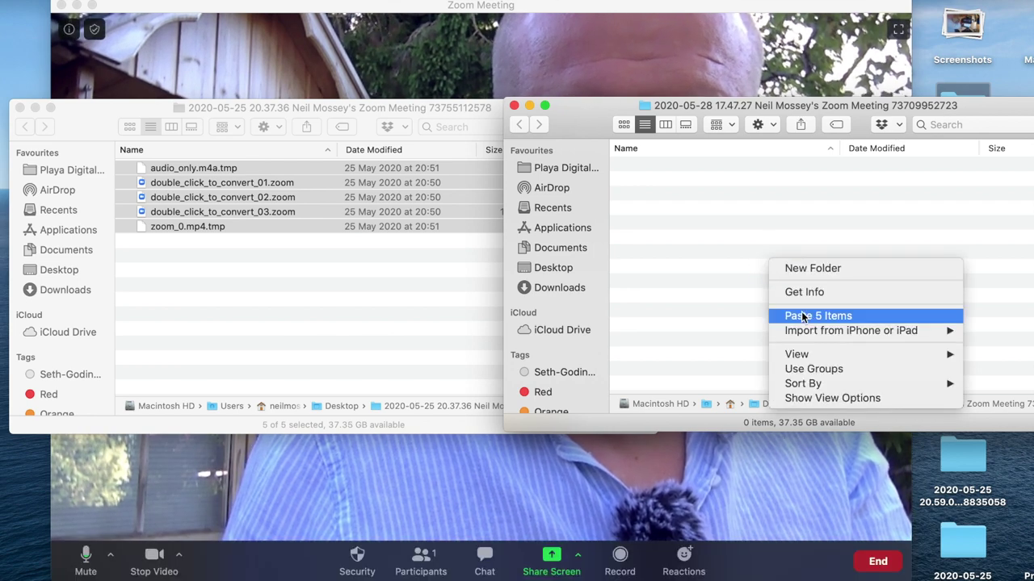
click(800, 316)
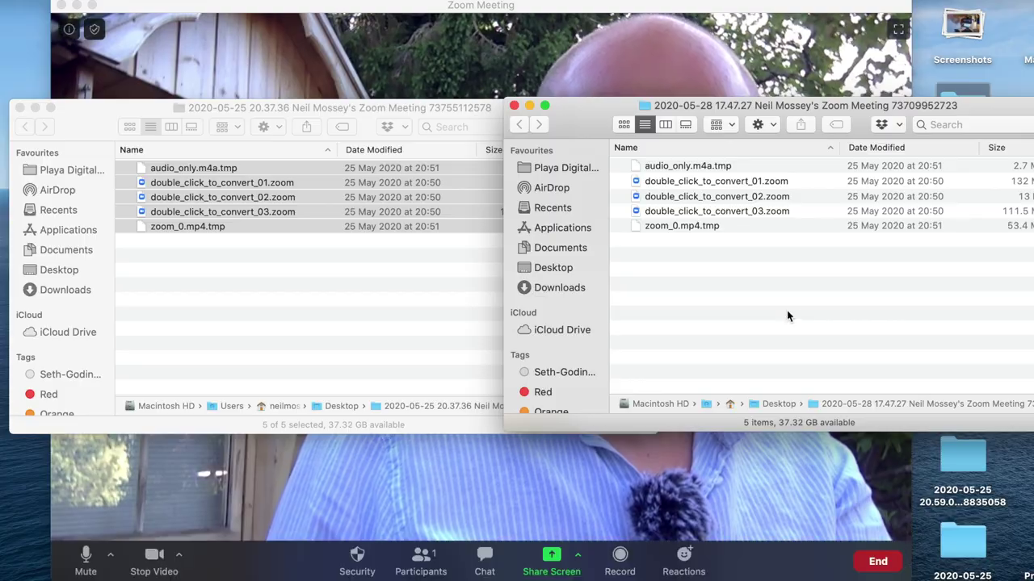
Hide the folder windows and end the meeting for all participants to start converting the recording.
key(super+h)
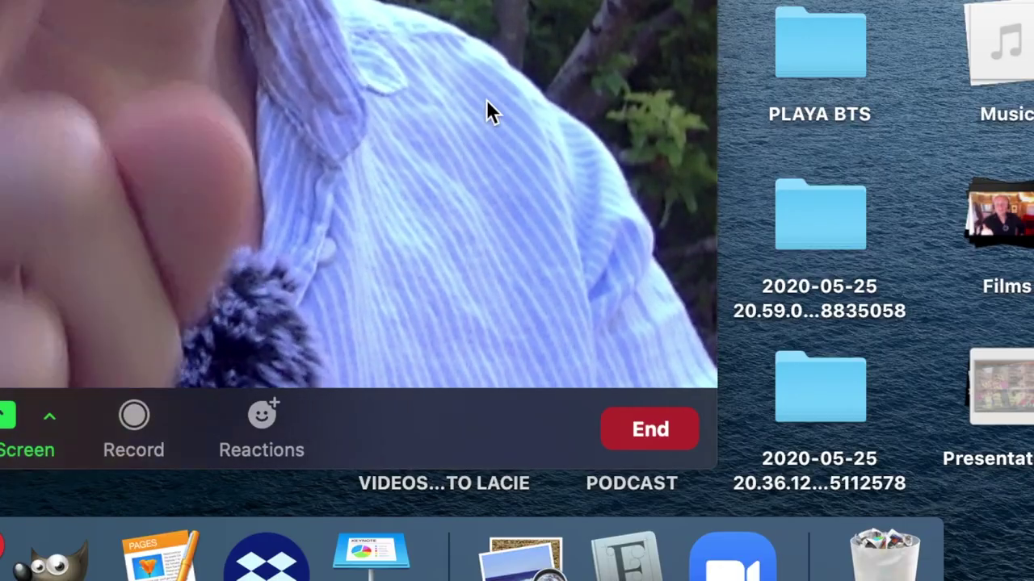
click(653, 438)
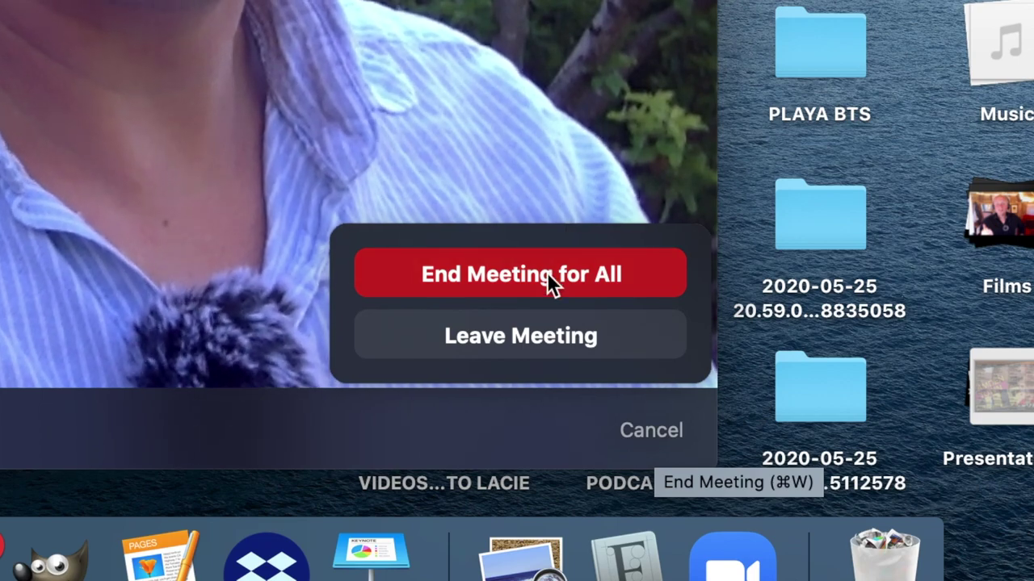
click(547, 273)
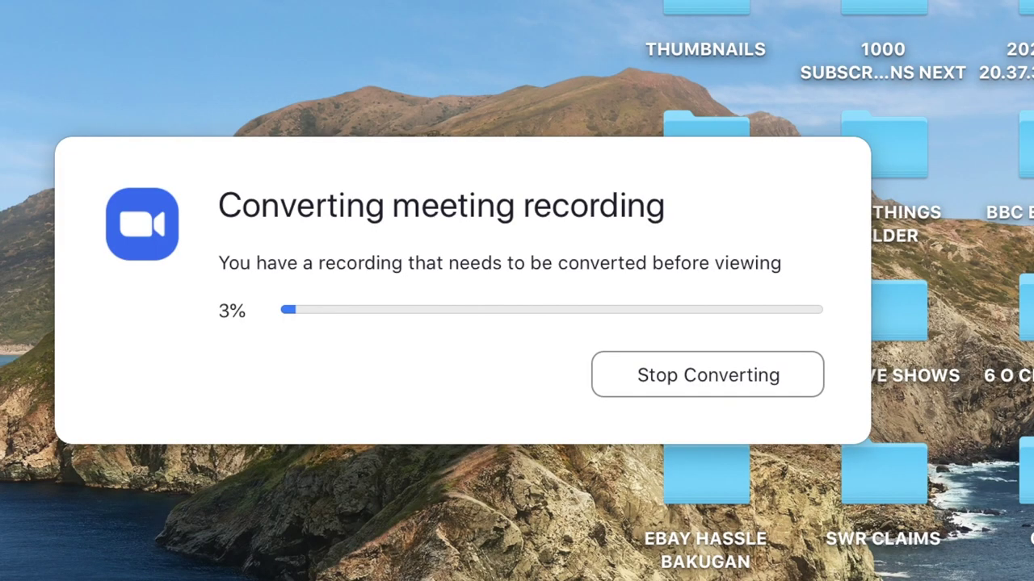